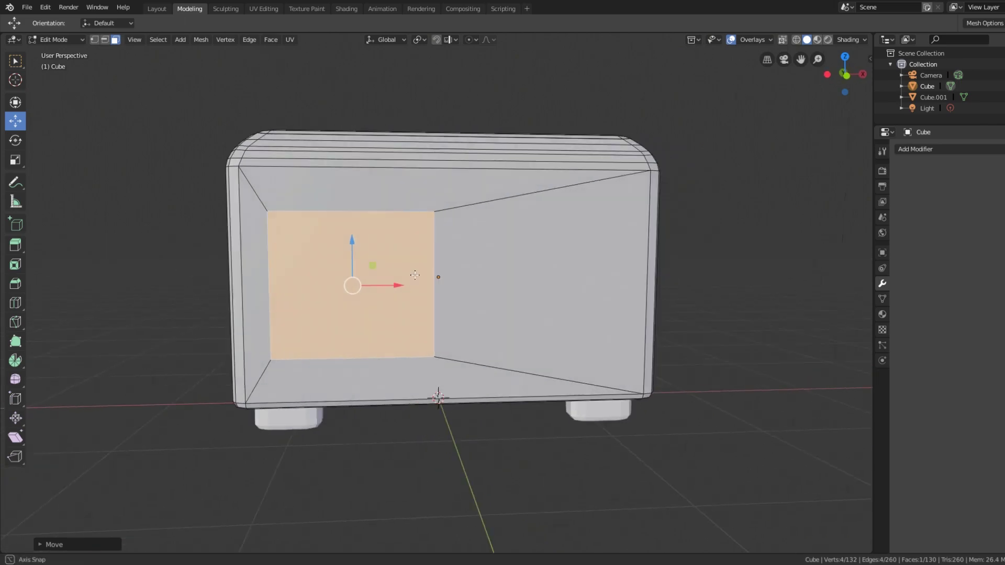
- Angle the view onto the radio body and bring up the selected face's edit options
middle_click_drag(362, 228, 425, 331)
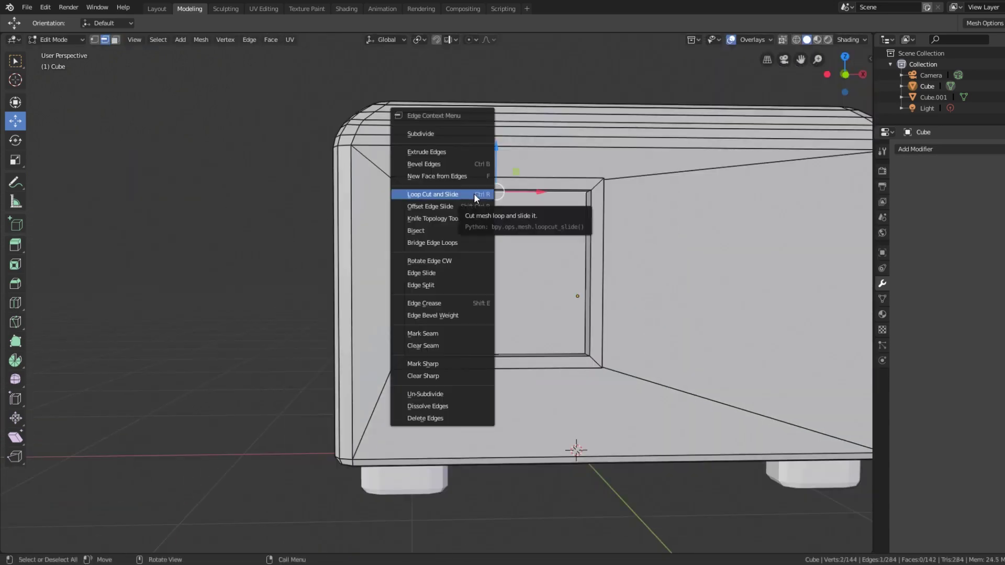
right_click(431, 343)
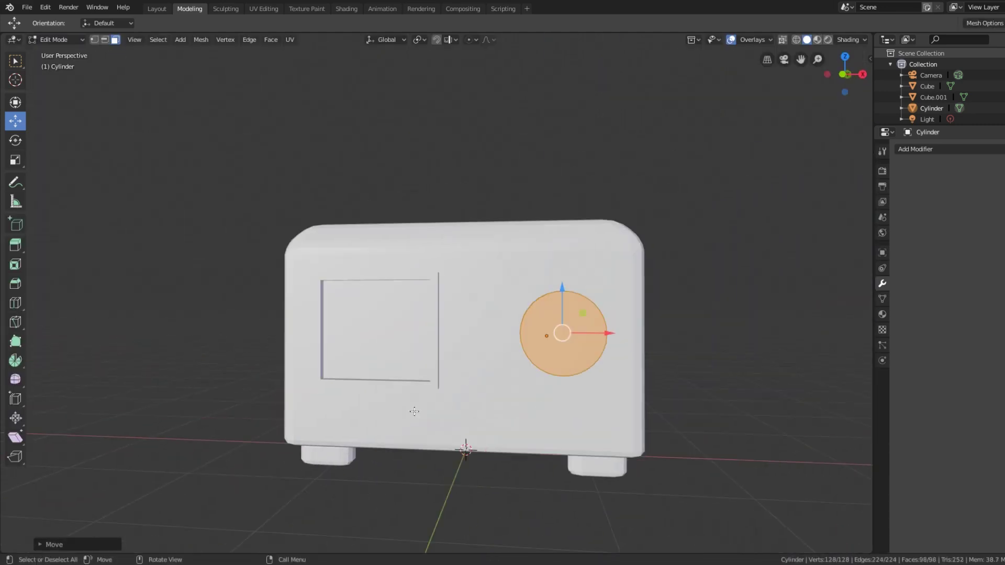
- Orbit slightly around the radio to view its front
middle_click_drag(530, 374, 587, 355)
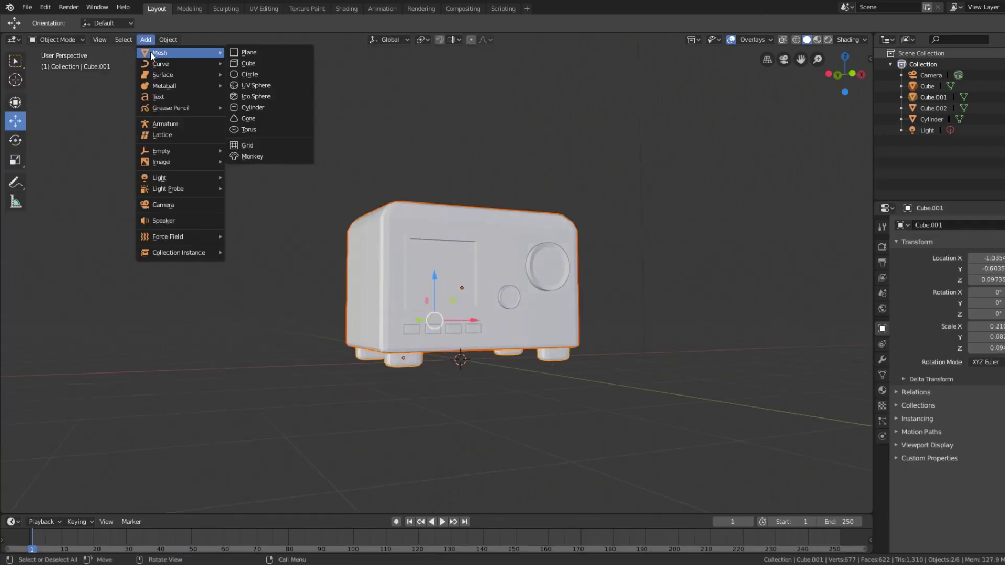
- Bring up the object operations list and choose pink as the painting colour
left_click(167, 41)
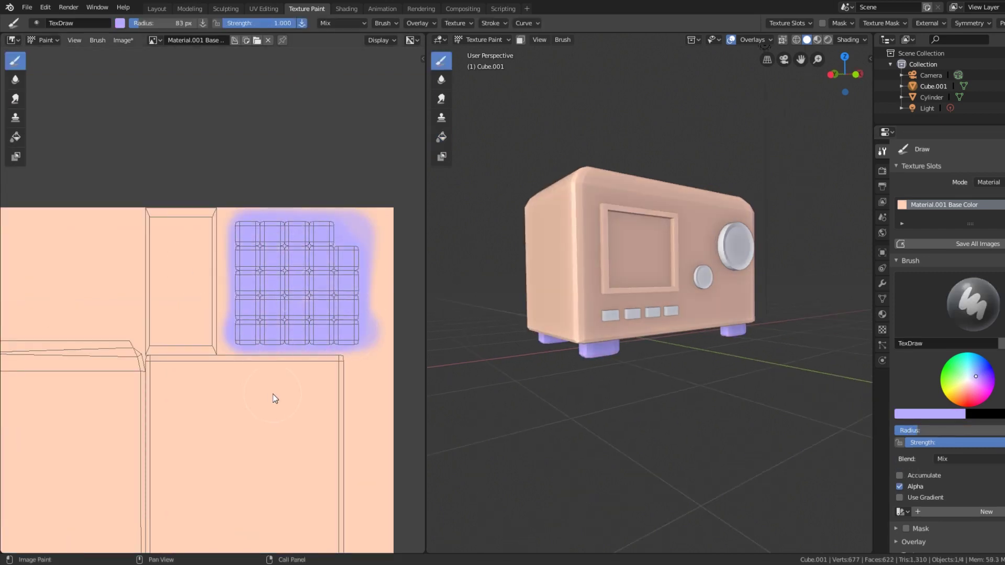
left_click(970, 390)
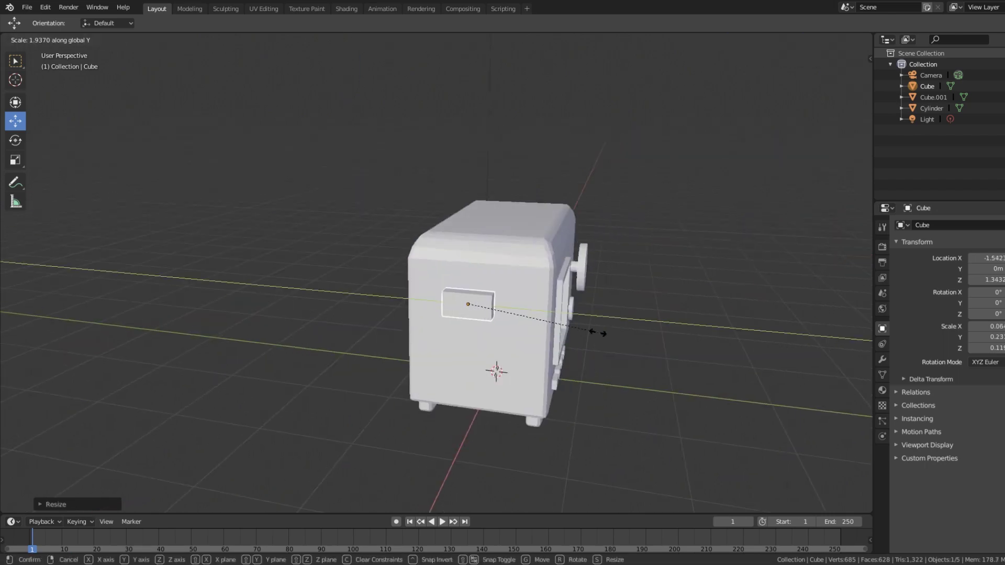
- Put the side handle-mount block into Edit Mode
left_click(58, 40)
left_click(55, 65)
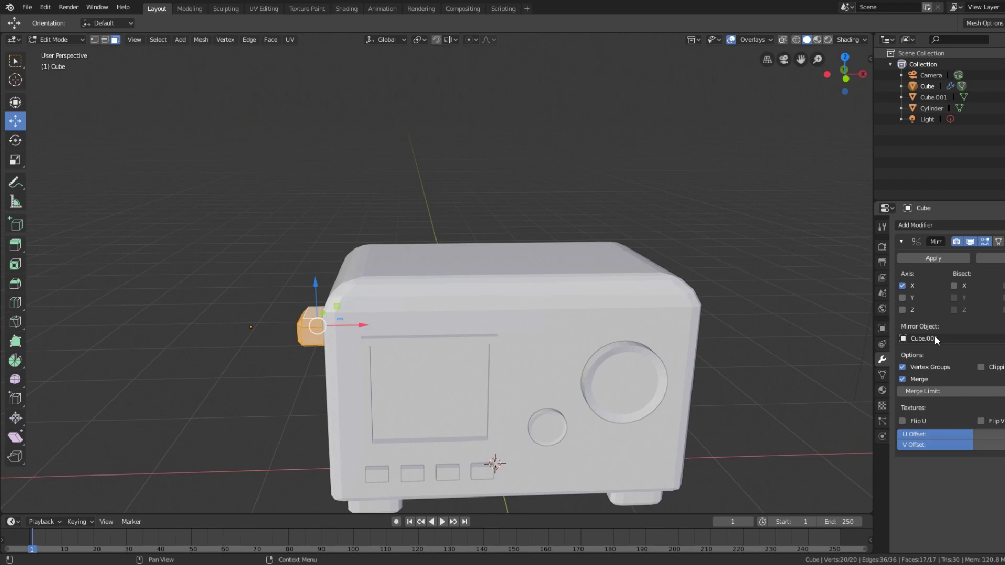
scroll(735, 366, "down", 1)
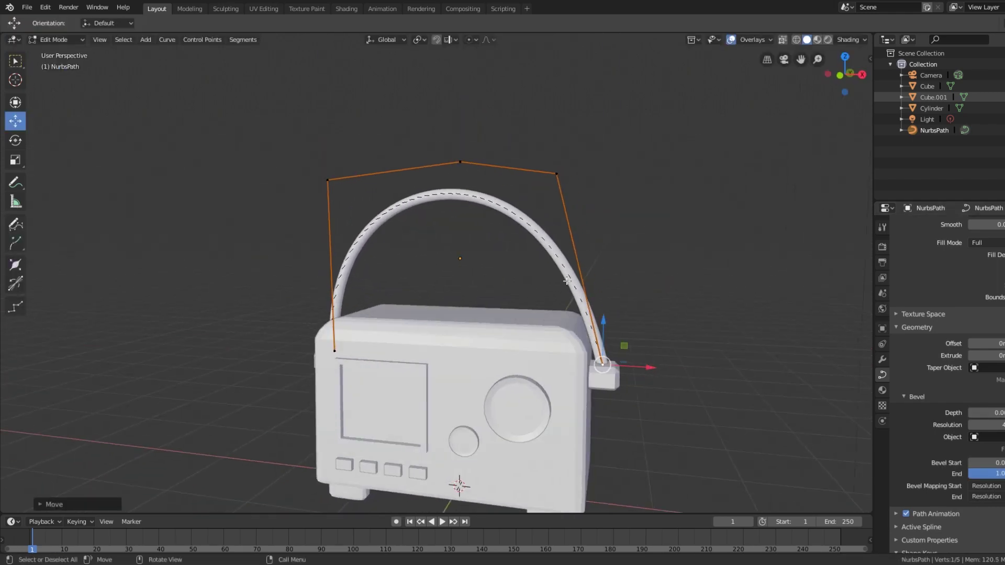
- Adjust the handle curve's top and end points into an arch over the radio
left_click(460, 162)
mouse_move(460, 161)
middle_mouse_down()
mouse_move(466, 227)
mouse_move(356, 387)
mouse_move(675, 355)
middle_mouse_up()
left_click(355, 387)
left_click(675, 355)
scroll(676, 356, "up", 3)
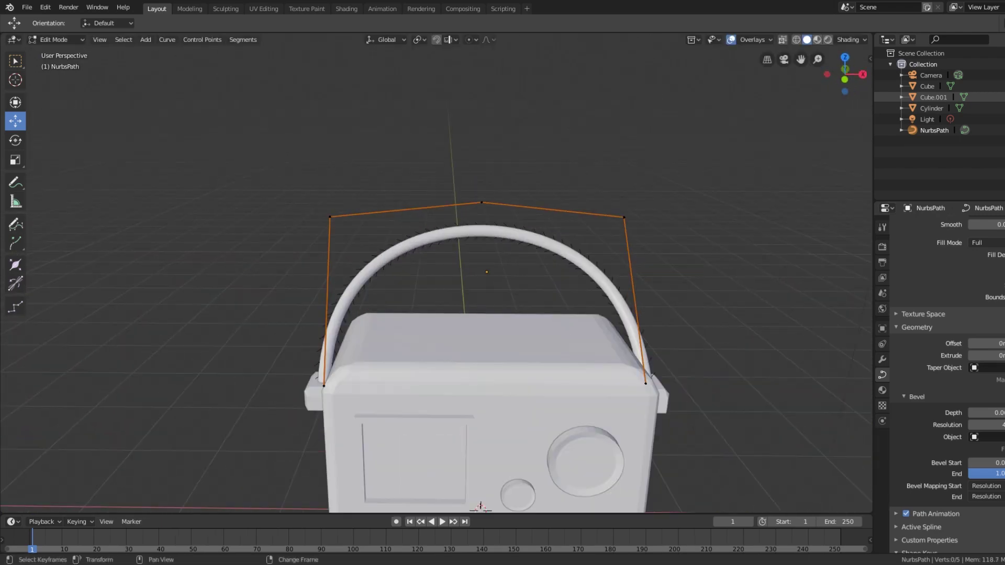
- Convert the handle curve to a mesh and apply a Decimate modifier
left_click(366, 258)
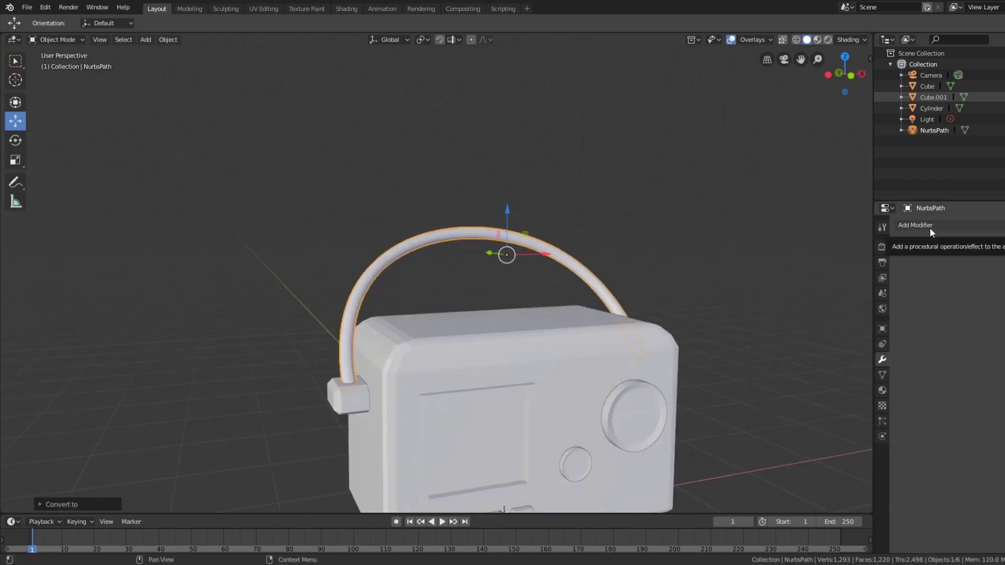
left_click(916, 225)
left_click(779, 312)
left_click(933, 258)
scroll(626, 281, "down", 4)
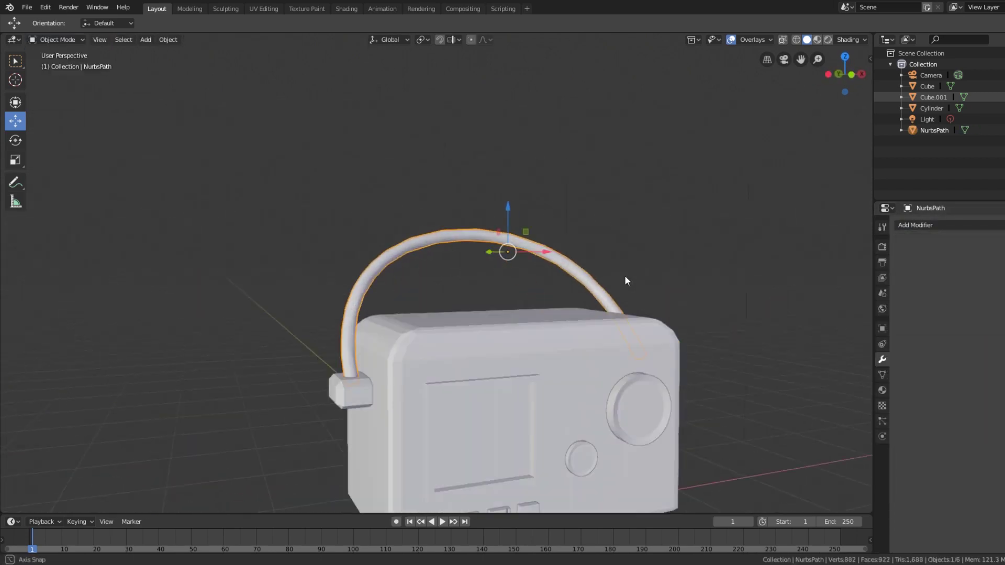
- Add a new cylinder and move it onto the radio's top
middle_click_drag(626, 281, 549, 290)
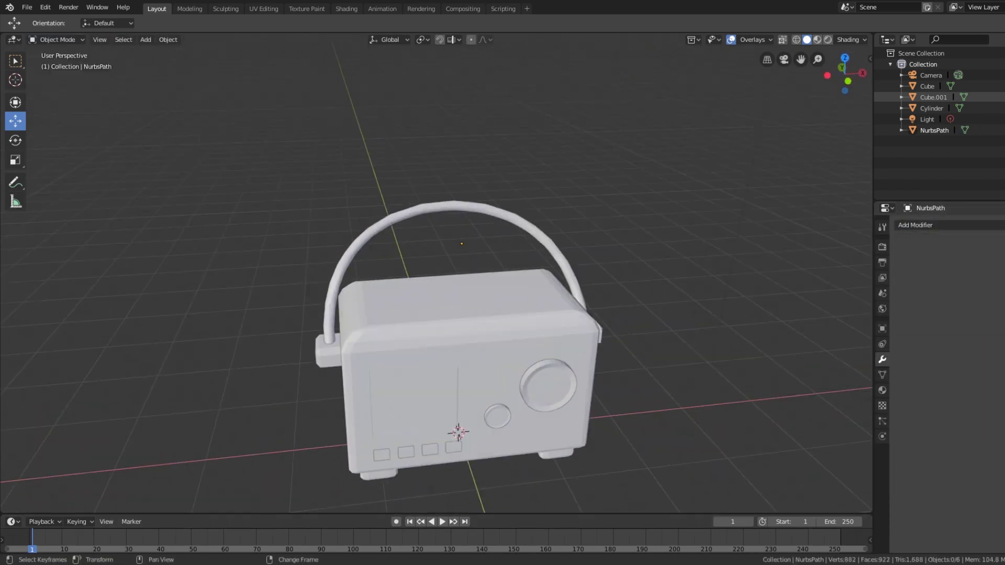
middle_click_drag(471, 314, 397, 314)
left_click(145, 39)
left_click(219, 121)
left_click_drag(460, 225, 464, 293)
scroll(460, 235, "up", 2)
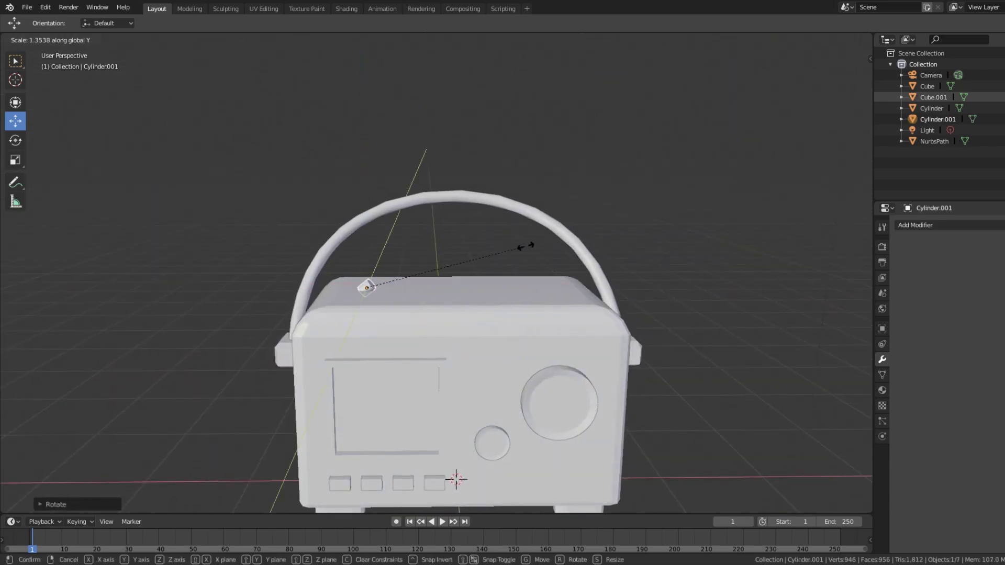
- Scale the small cylinder along Y and enter its geometry editing
scroll(569, 280, "up", 4)
key("s")
key("y")
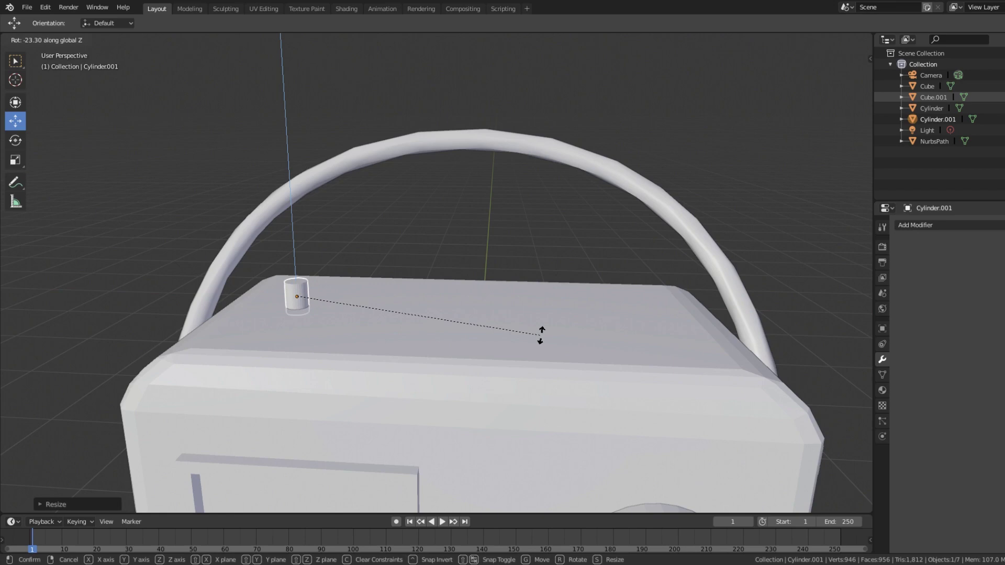
left_click(100, 40)
- Extrude the cylinder's top face twice into a long antenna rod
key("Tab")
key("e")
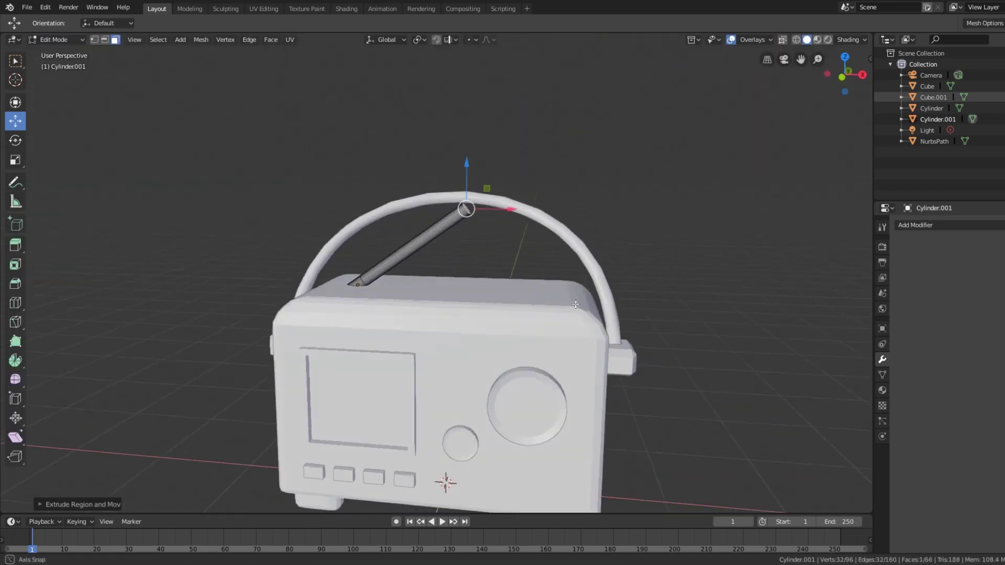
scroll(495, 184, "up", 4)
scroll(671, 283, "up", 1)
key("e")
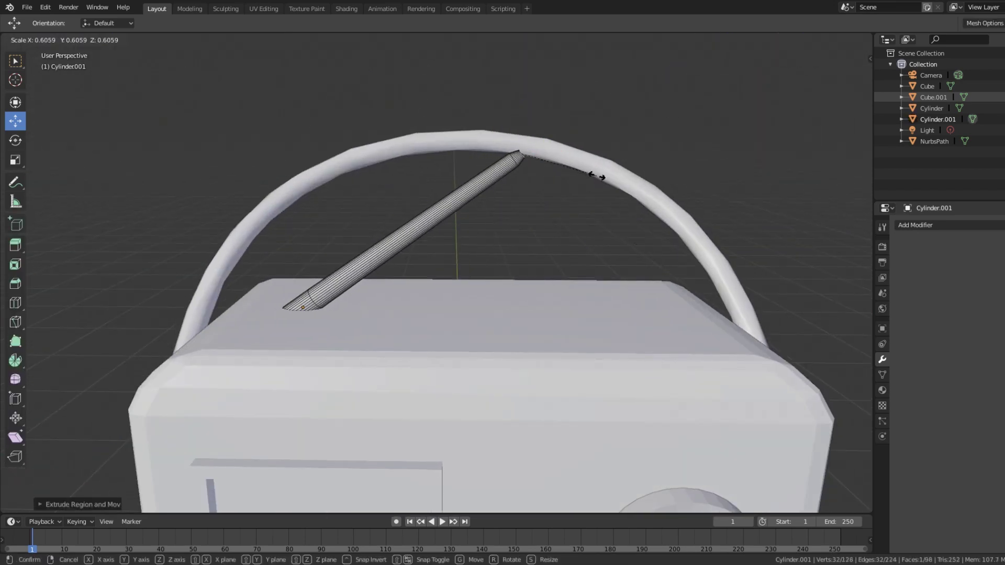
left_click(625, 158)
middle_click_drag(625, 158, 578, 354)
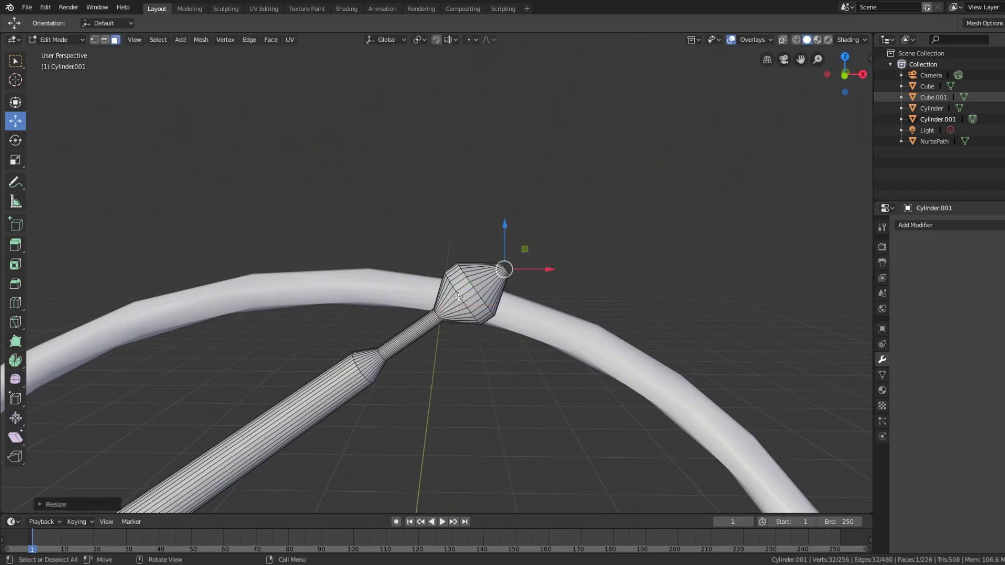
- Extrude the antenna tip once more and flare it outward into a cone
left_click(796, 40)
left_click(806, 40)
key("e")
key("s")
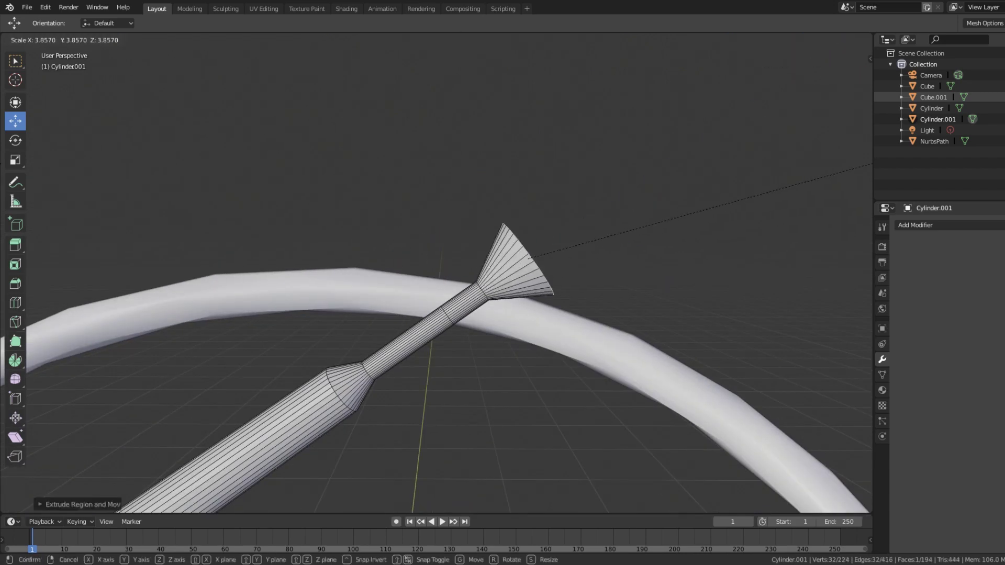
left_click(610, 341)
- Add a modifier to the antenna and return to Object Mode
scroll(586, 356, "down", 4)
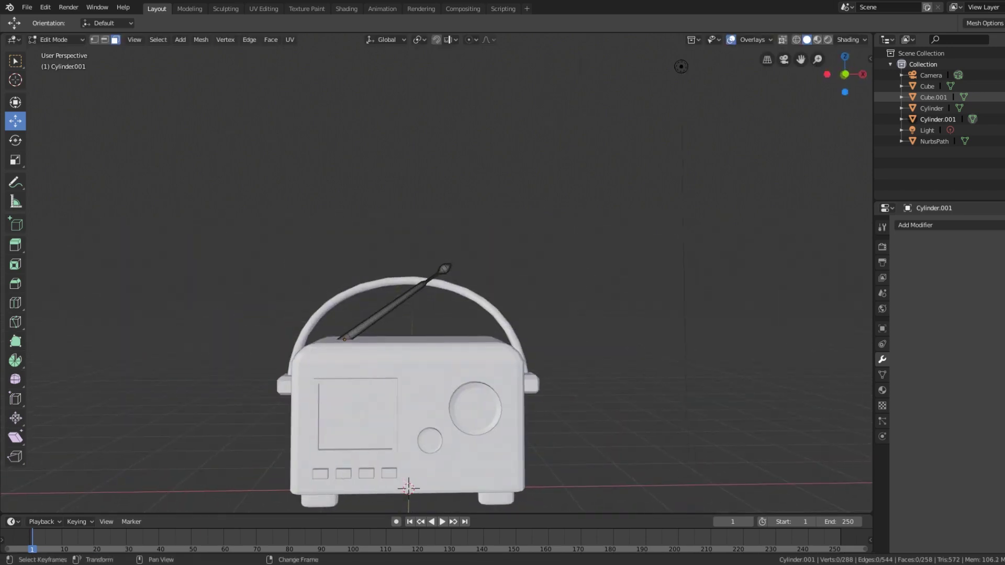
scroll(502, 314, "up", 3)
left_click(915, 225)
left_click(816, 411)
key("Tab")
middle_click_drag(628, 335, 421, 336)
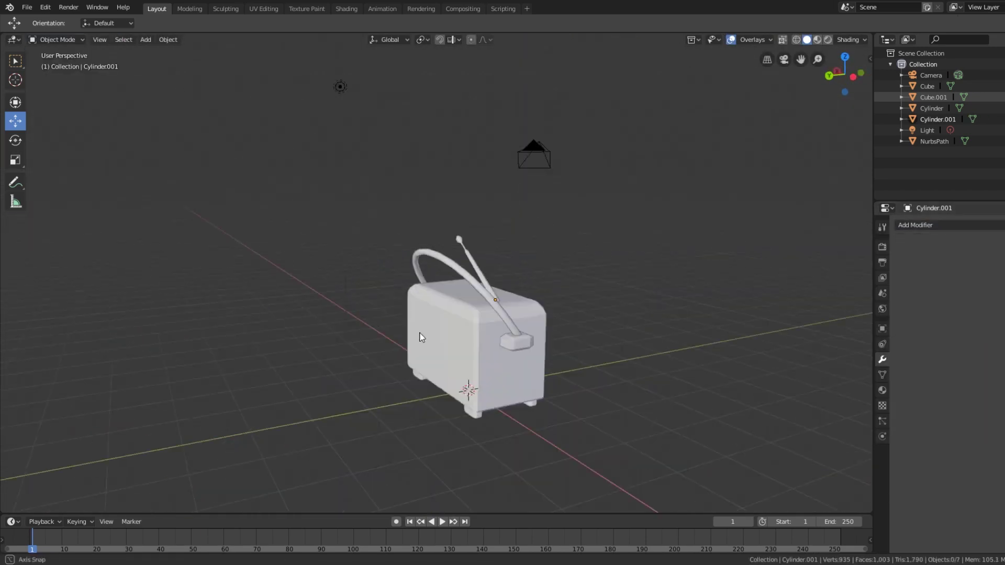
scroll(329, 366, "up", 4)
middle_click_drag(330, 366, 293, 293)
- Extrude the antenna's lower end and scale the new ring into a cap
left_click(145, 40)
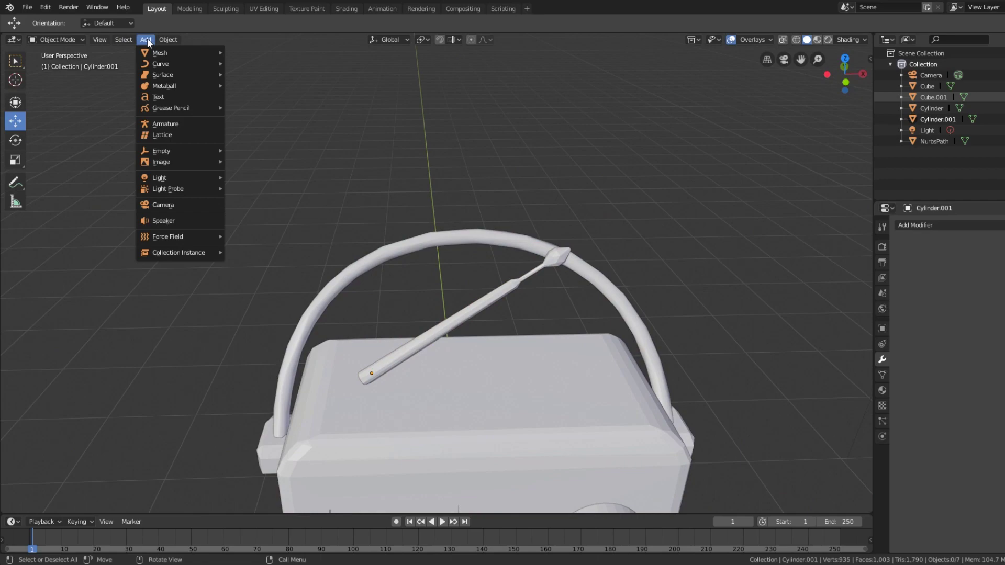
scroll(564, 241, "up", 4)
key("Tab")
middle_click_drag(523, 261, 564, 241)
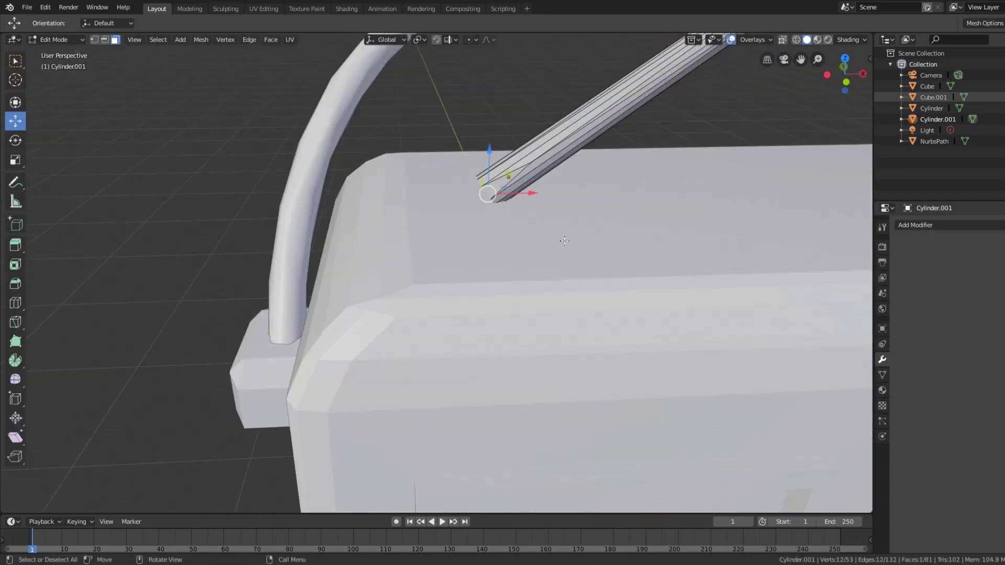
key("Tab")
scroll(541, 228, "down", 5)
scroll(527, 420, "up", 5)
key("Tab")
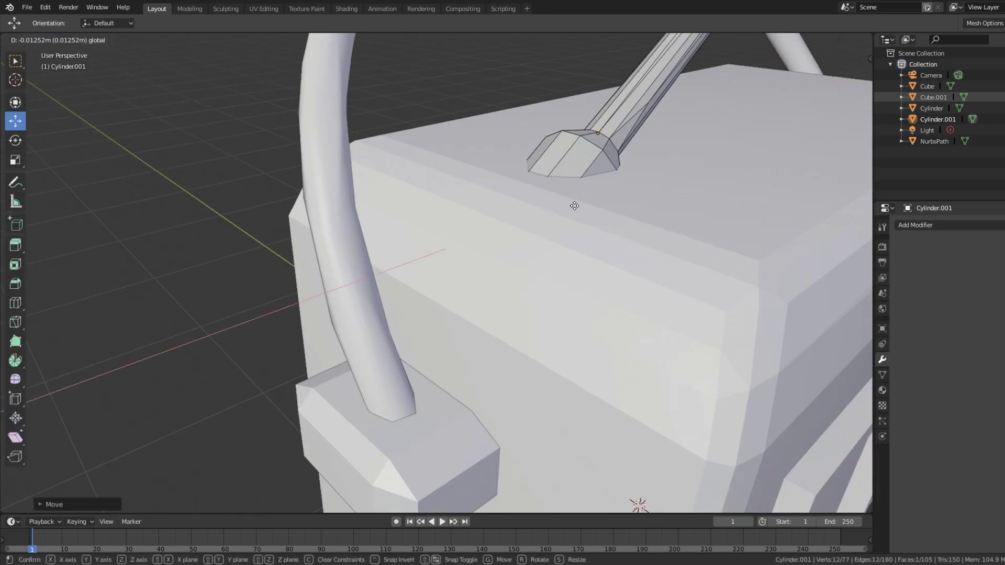
scroll(572, 206, "down", 5)
mouse_move(572, 206)
middle_mouse_down()
mouse_move(743, 390)
mouse_move(471, 450)
mouse_move(455, 476)
mouse_move(448, 426)
middle_mouse_up()
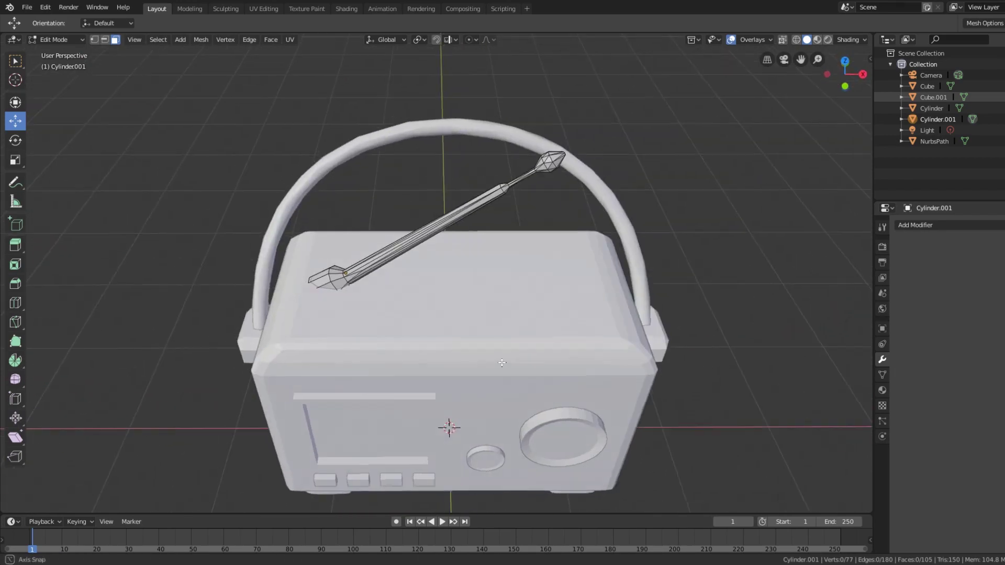
left_click(189, 9)
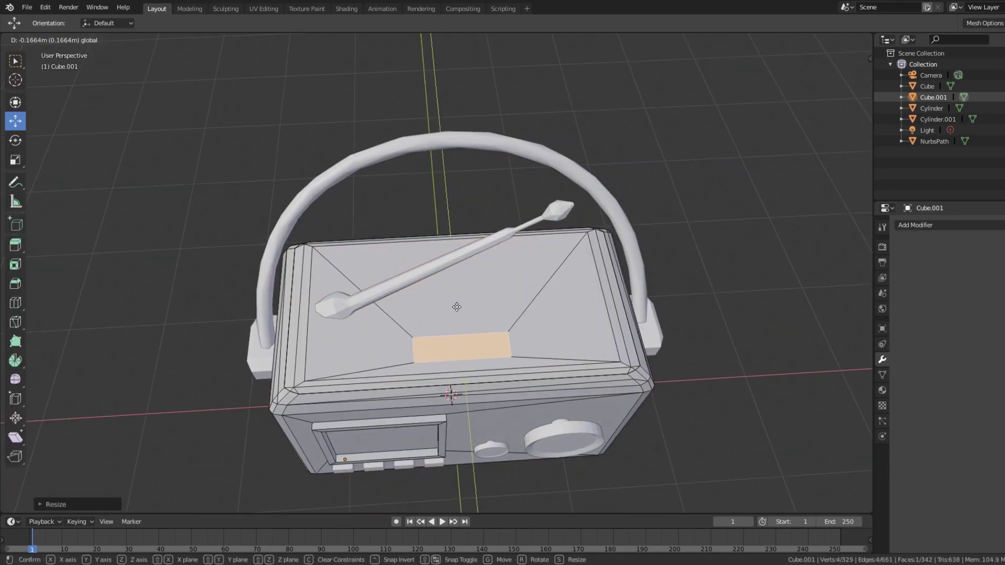
- Resize the top-face strip and move it back along the radio's top
left_click(598, 339)
left_click_drag(459, 289, 465, 283)
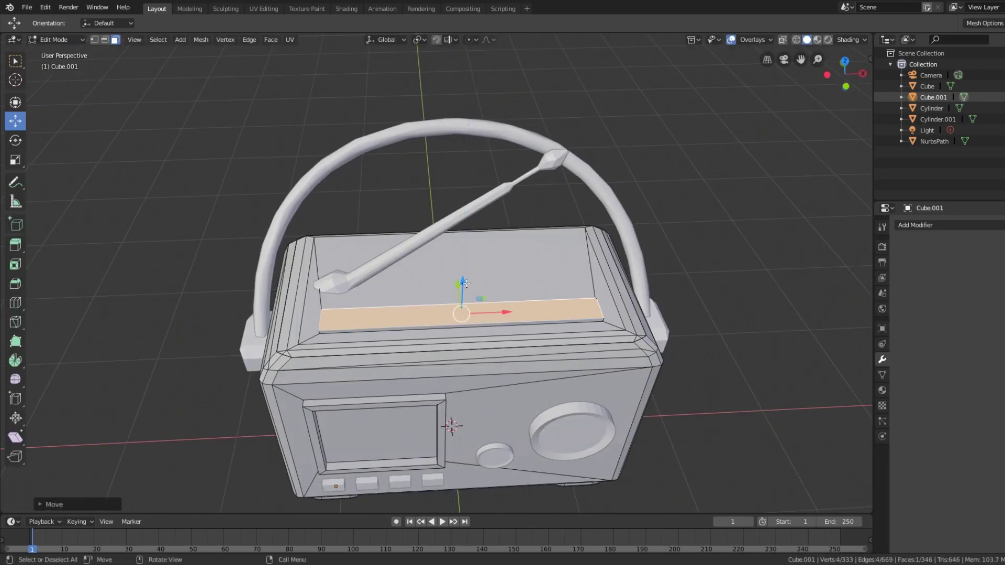
left_click(750, 301)
scroll(733, 319, "down", 2)
middle_click_drag(722, 332, 458, 384)
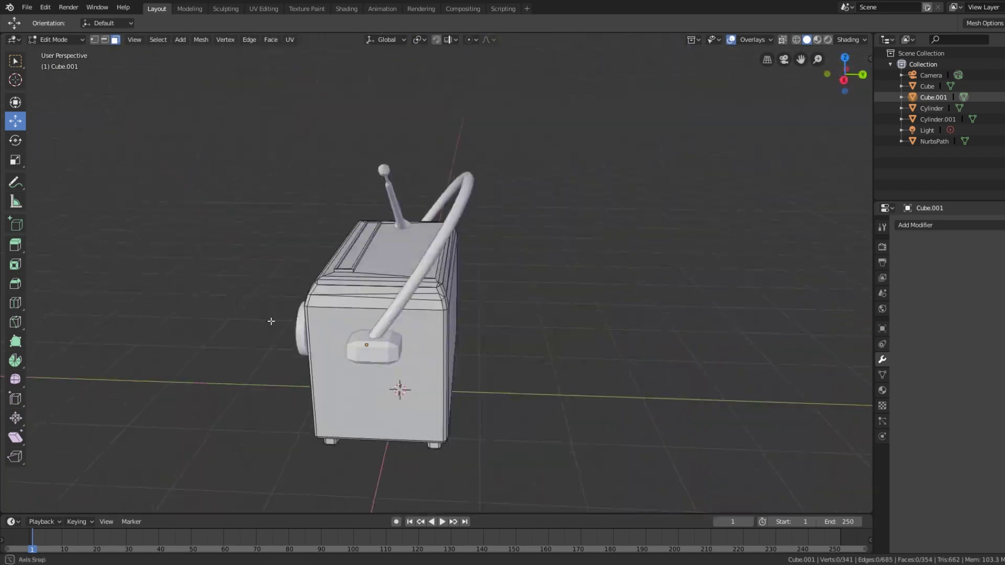
- Return to Object Mode, select the handle, and switch to UV Editing
key("Tab")
left_click(330, 254)
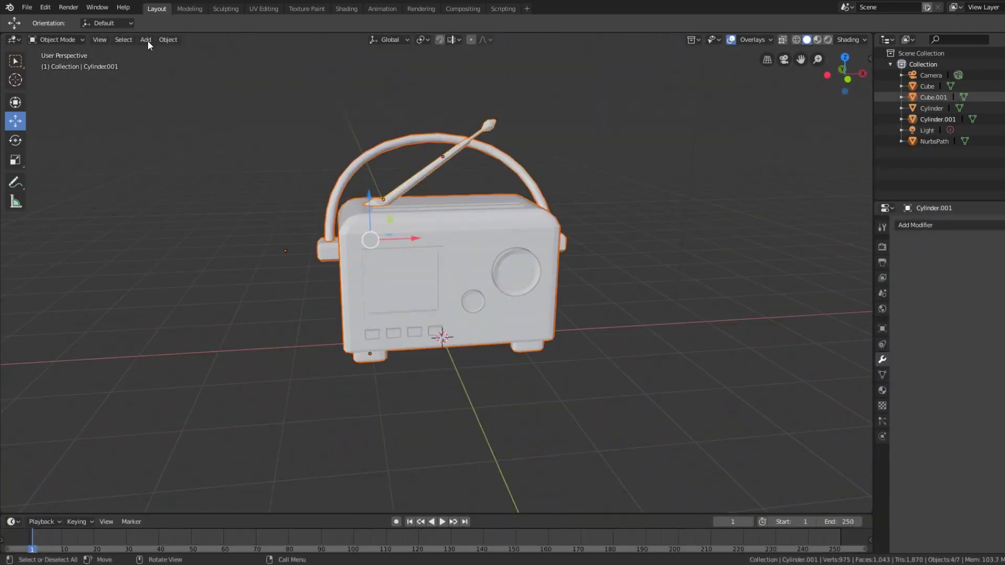
left_click(263, 9)
- Bring up the unwrap options and dissolve the selected edges
key("u")
scroll(584, 326, "down", 3)
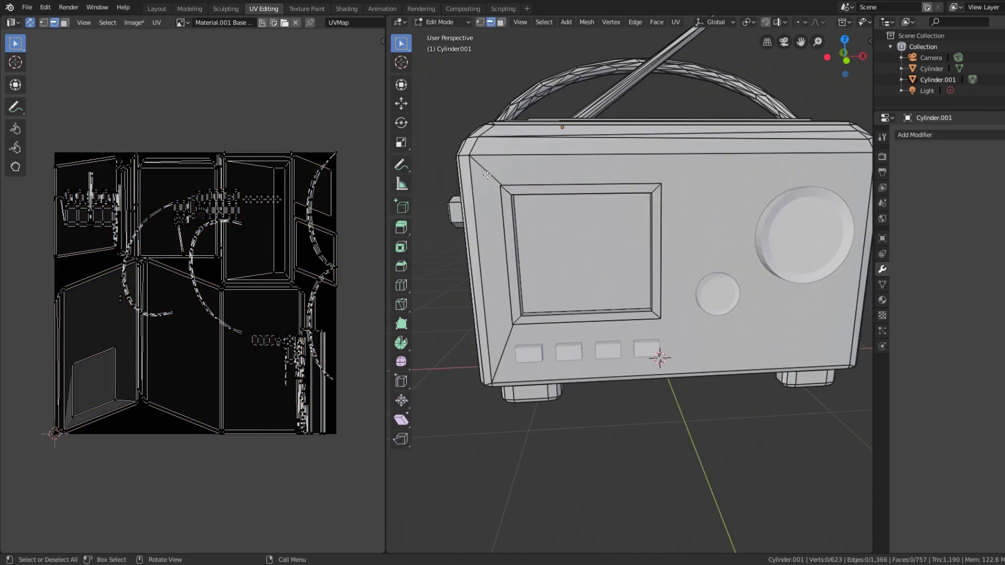
key("ctrl+x")
mouse_move(585, 325)
middle_mouse_down()
mouse_move(685, 254)
mouse_move(643, 359)
middle_mouse_up()
mouse_move(490, 428)
middle_mouse_down()
mouse_move(575, 397)
mouse_move(490, 428)
mouse_move(461, 335)
middle_mouse_up()
- Mark the front screen face as a UV seam and select the radio's linked geometry
left_click(57, 39)
left_click(57, 61)
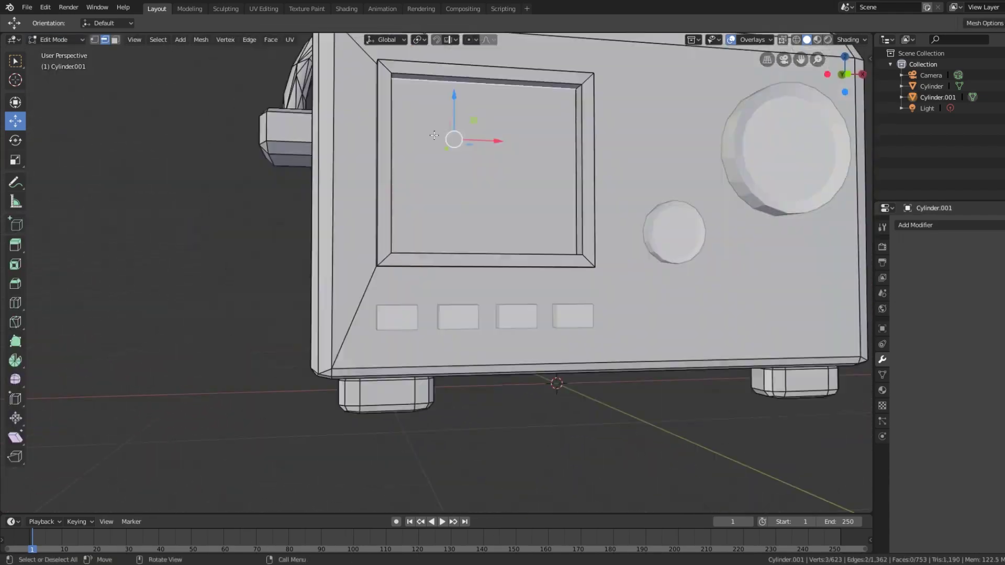
left_click(471, 336)
right_click(470, 329)
left_click(569, 460)
key("ctrl+l")
left_click(263, 9)
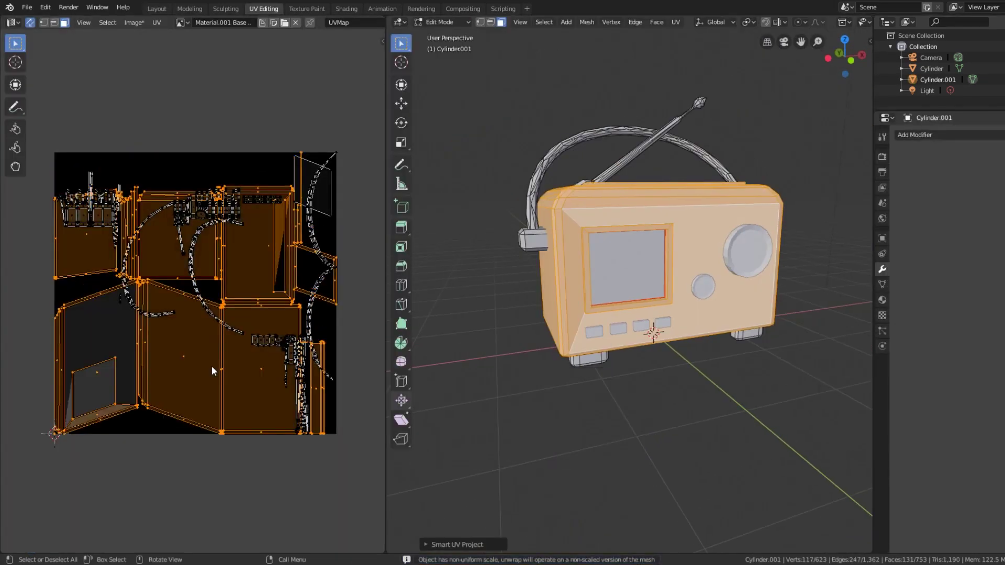
- Re-unwrap the front face using Project From View
left_click(135, 392)
scroll(169, 377, "up", 4)
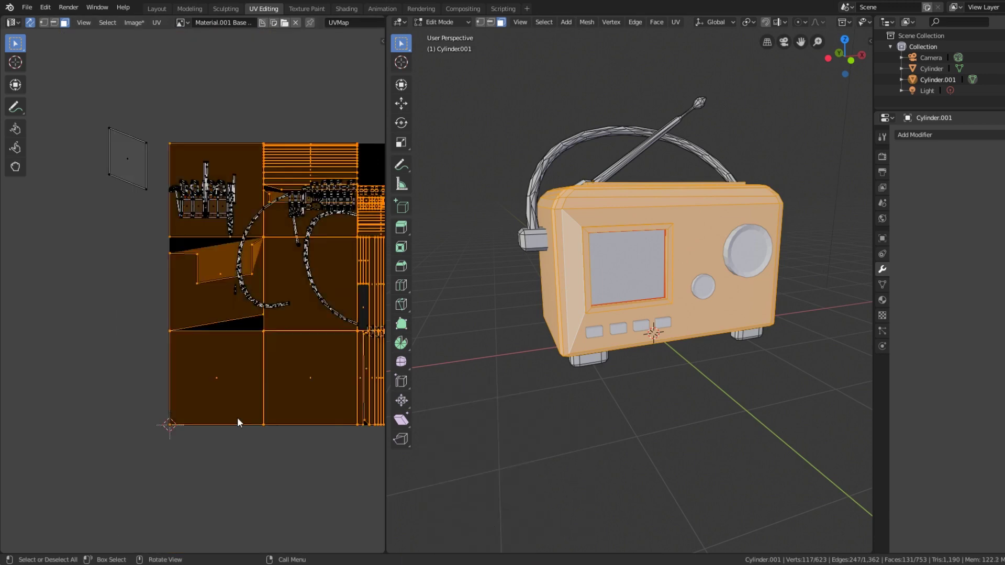
key("u")
left_click(450, 324)
key("u")
left_click(523, 382)
scroll(529, 262, "up", 2)
right_click(539, 201)
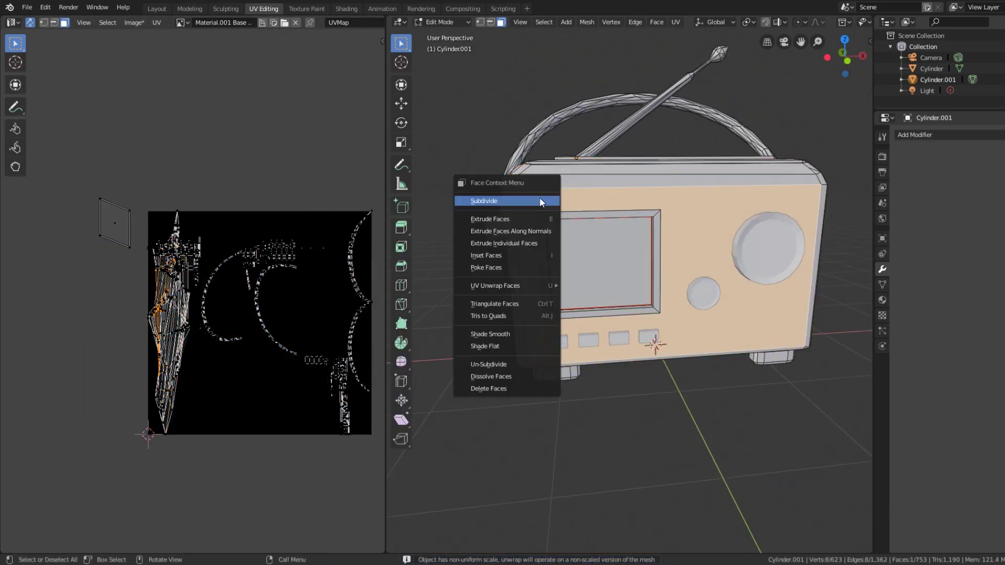
left_click(666, 301)
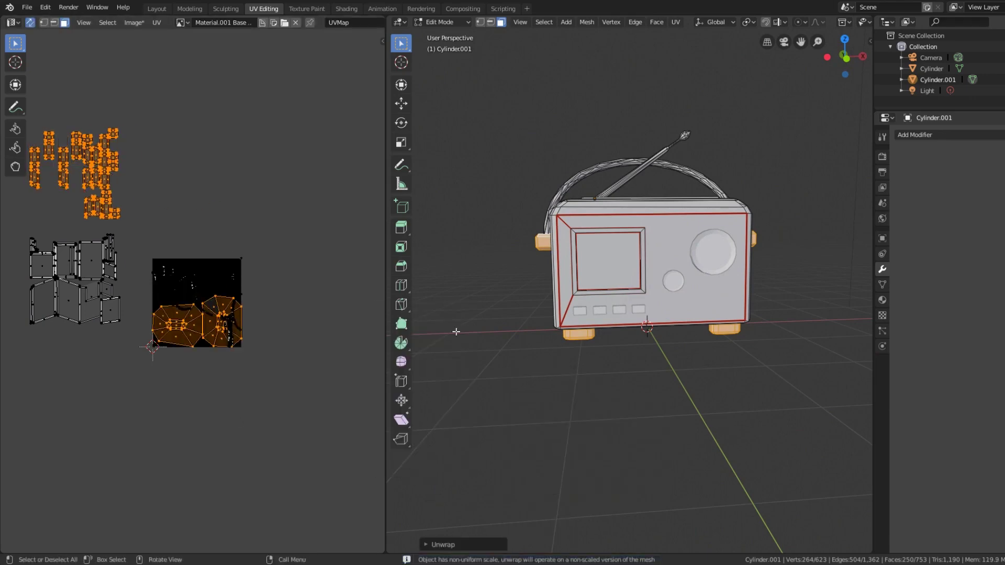
- Move and scale the UV islands, fitting clusters into the image's upper left
left_click(244, 252)
scroll(119, 263, "up", 3)
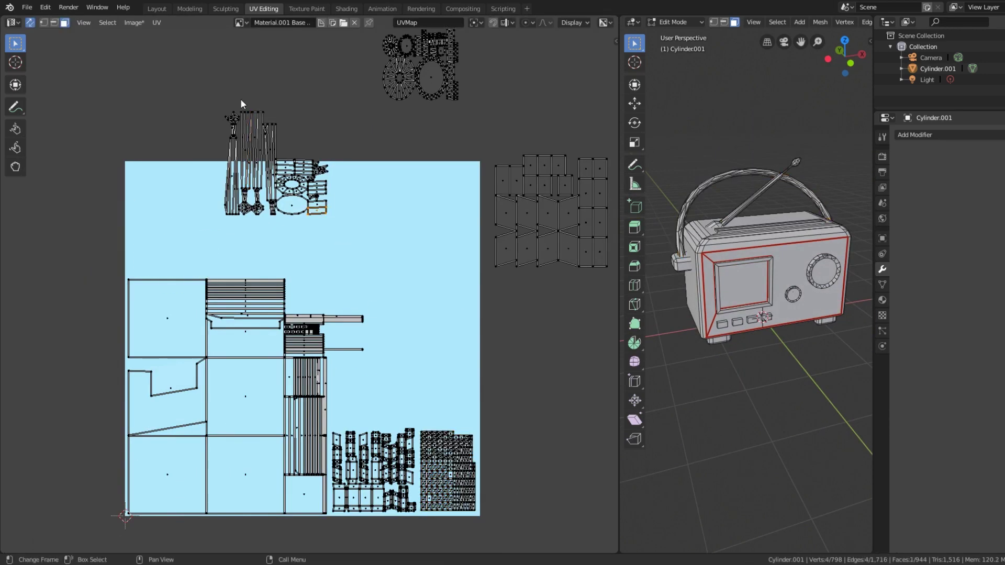
left_click_drag(241, 103, 329, 217)
key("s")
key("x")
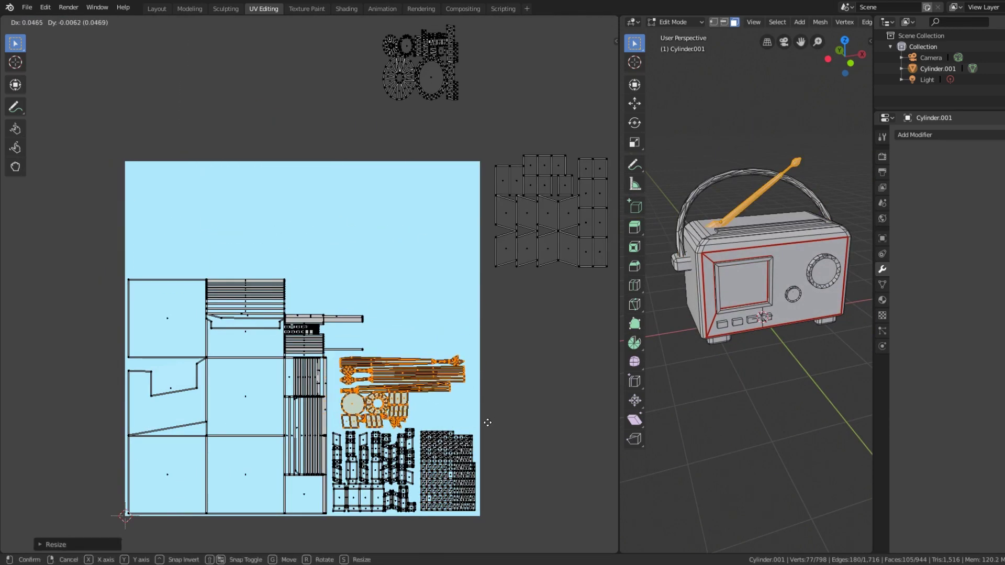
scroll(487, 422, "up", 4)
scroll(419, 366, "down", 6)
scroll(377, 406, "up", 5)
scroll(358, 198, "down", 3)
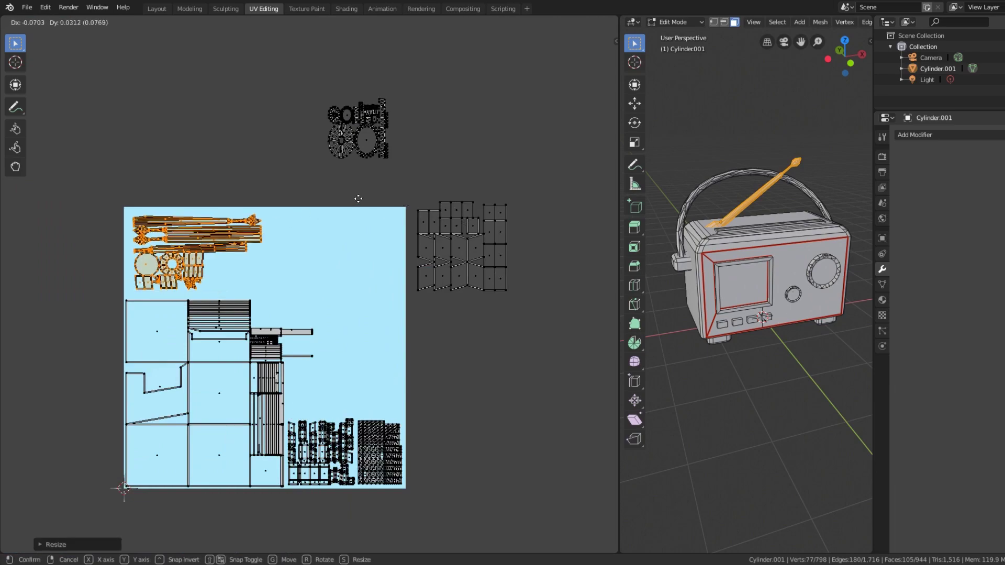
left_click(358, 198)
left_click(460, 246)
key("s")
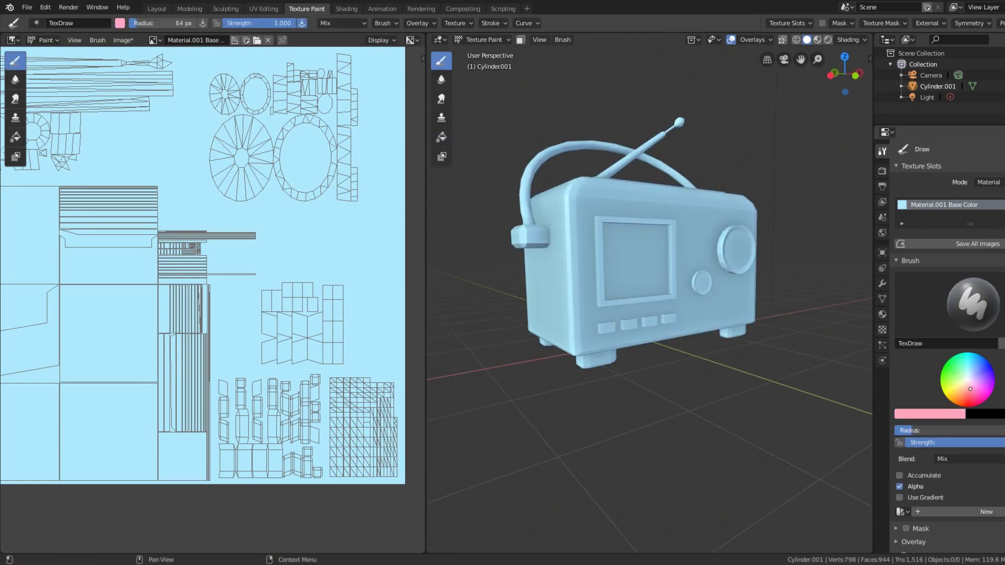
- Paint the knob islands pink and the antenna islands purple
left_click_drag(209, 204, 349, 307)
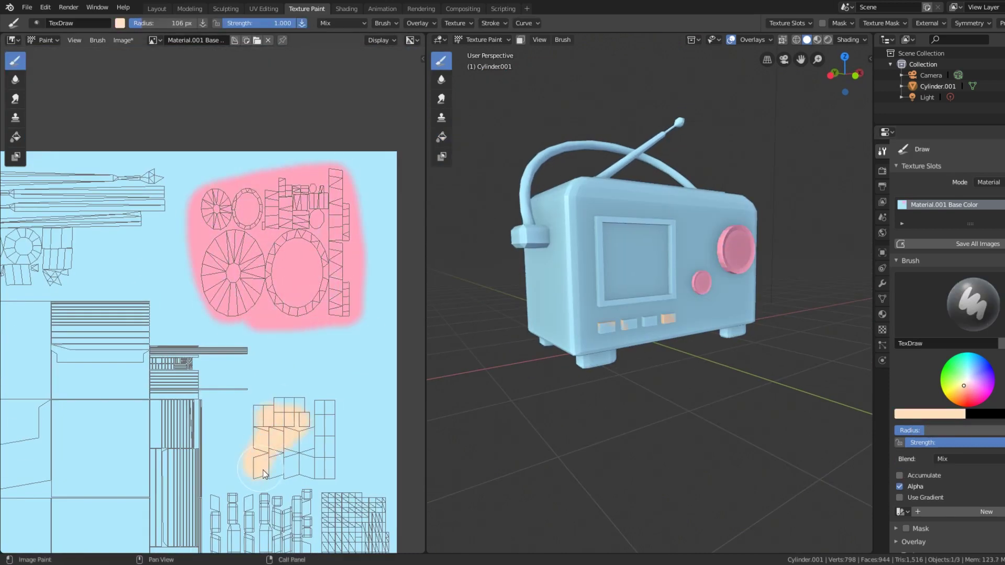
left_click_drag(120, 361, 291, 274)
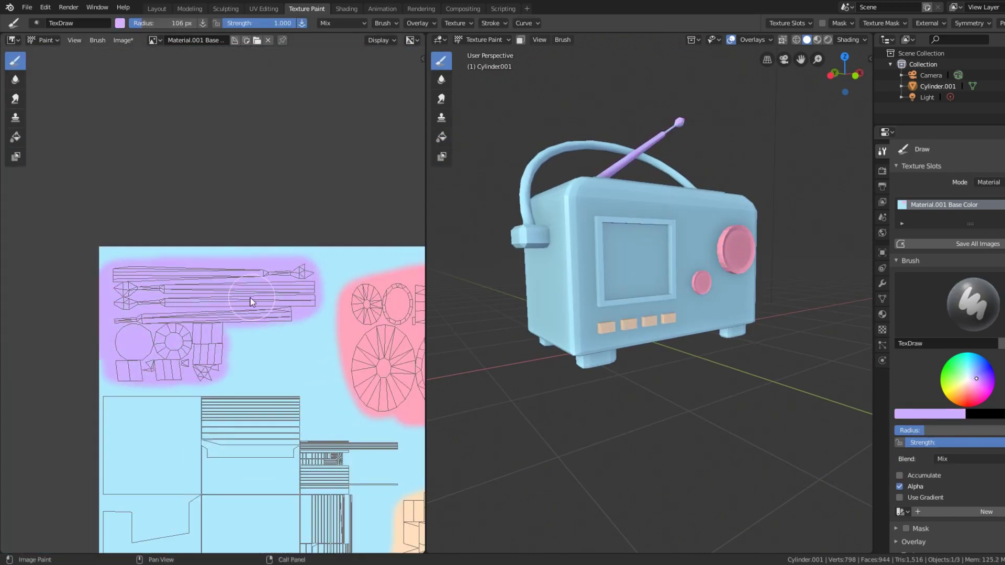